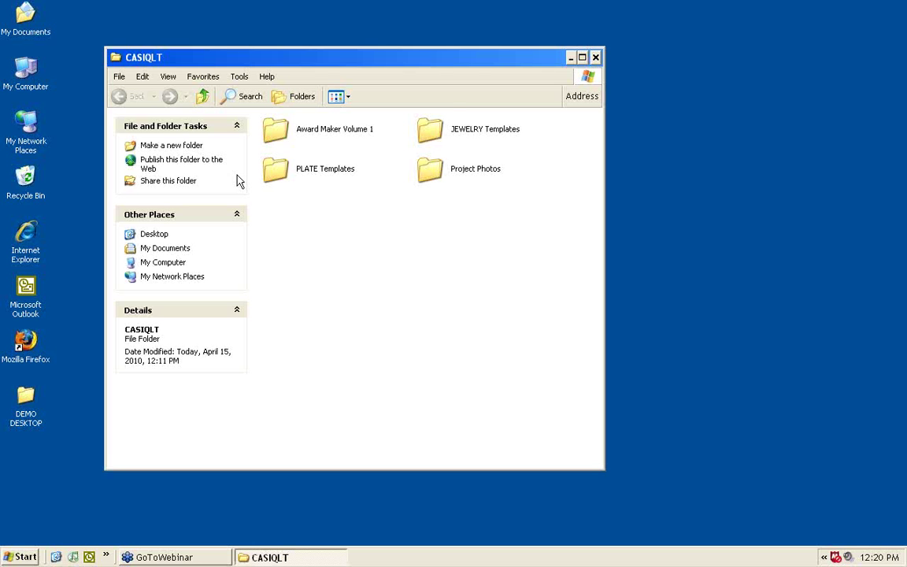
- Create a new folder named CRYSTAL Template inside the CASIQLT folder
right_click(307, 212)
mouse_move(327, 329)
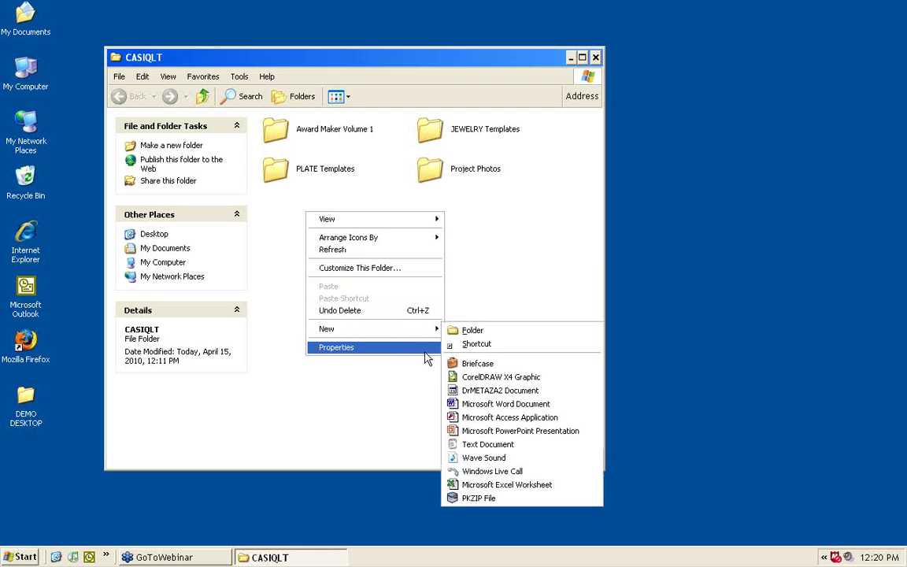
left_click(472, 329)
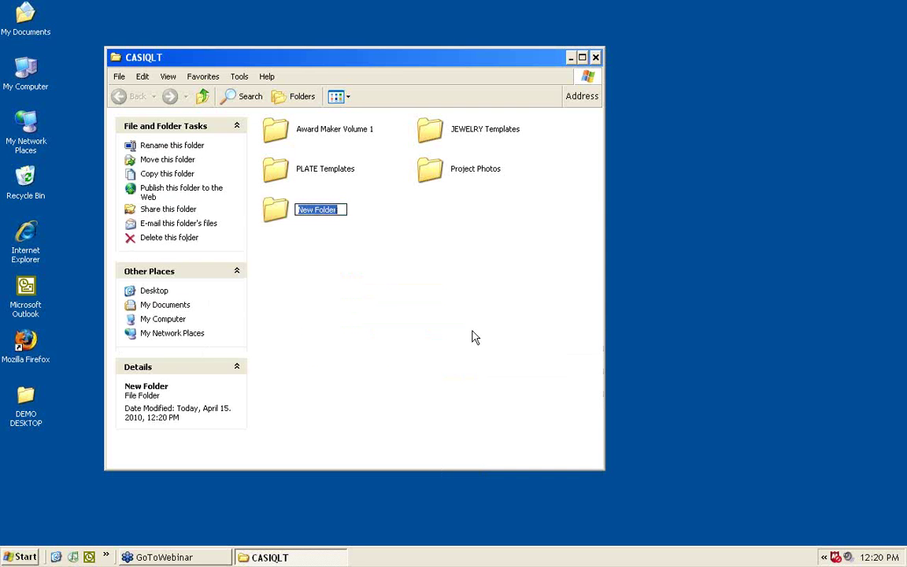
type("CRYST")
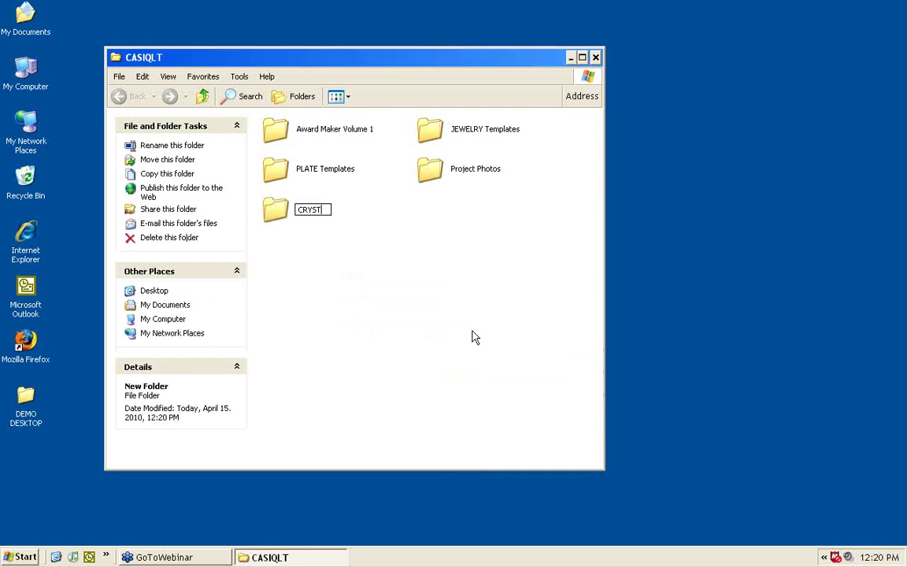
type("AL Template")
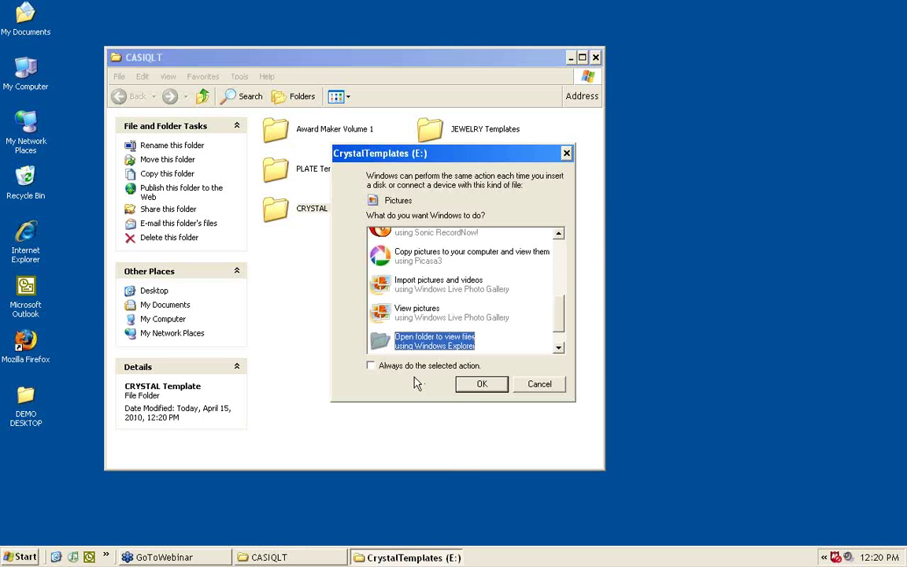
- Open the CrystalTemplates disc to view its files, then shrink its window and place it over the lower part of the CASIQLT window
left_click(482, 384)
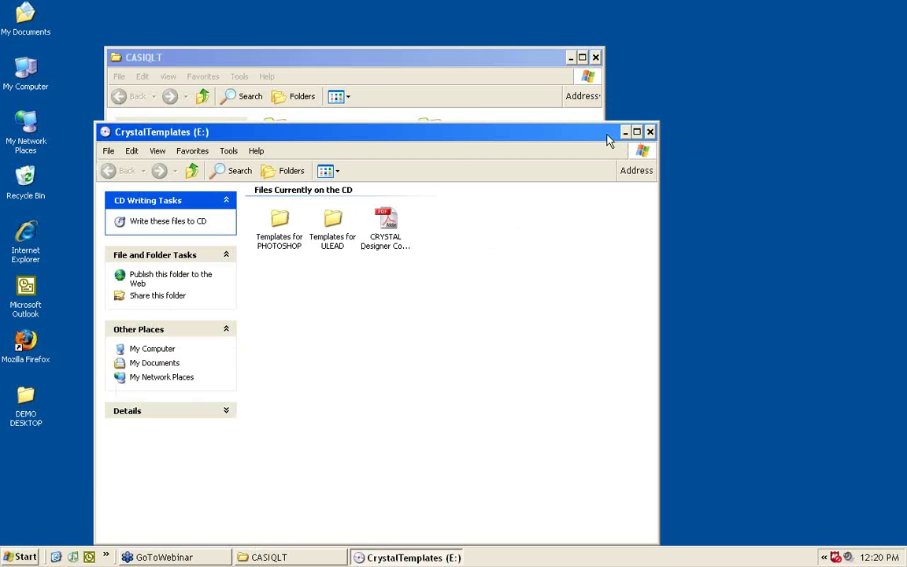
left_click_drag(596, 137, 558, 67)
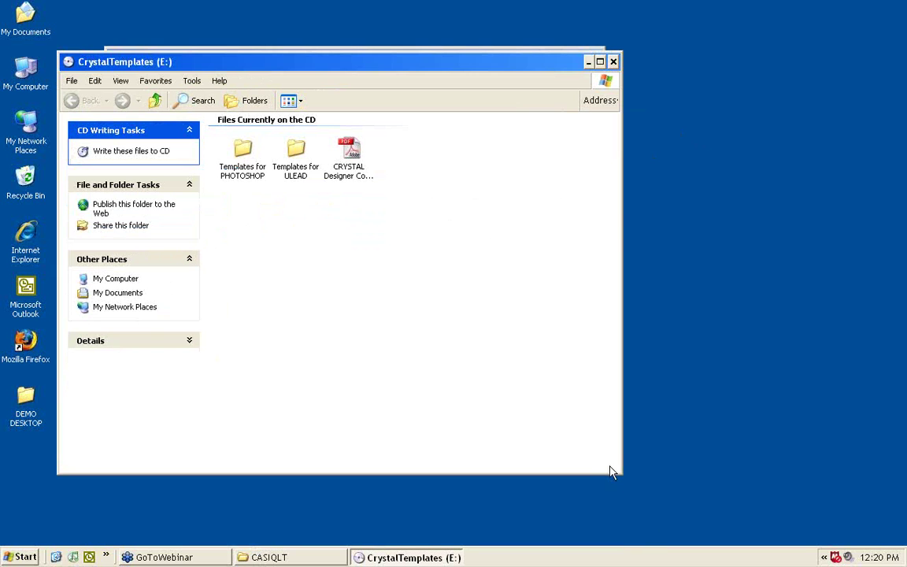
left_click_drag(622, 474, 421, 200)
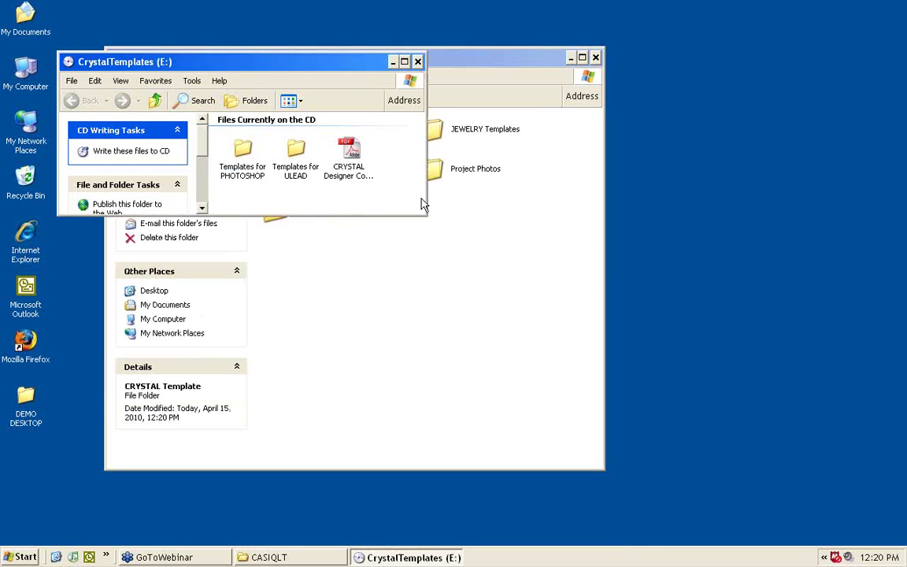
left_click_drag(289, 66, 434, 372)
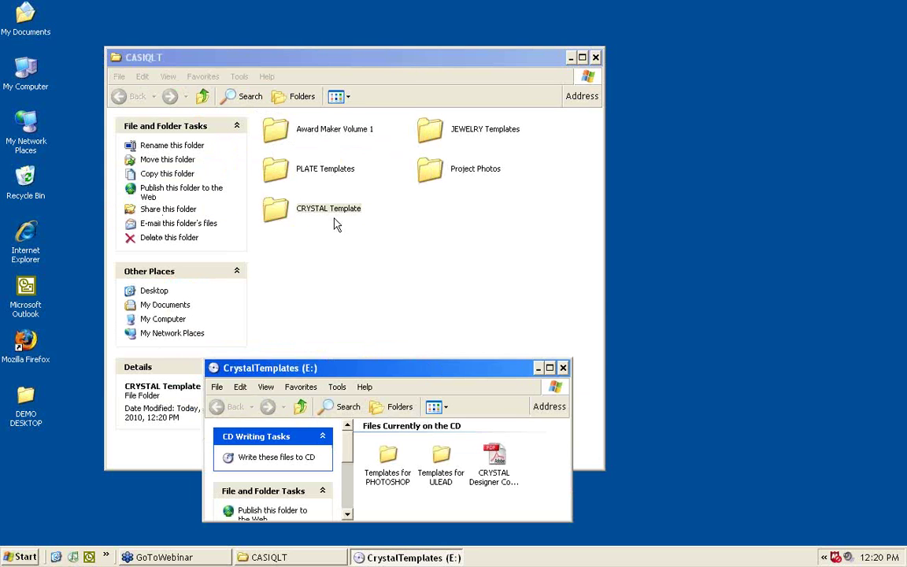
- Rename the CRYSTAL Template folder as CRYSTAL Templates
left_click(330, 211)
left_click(329, 209)
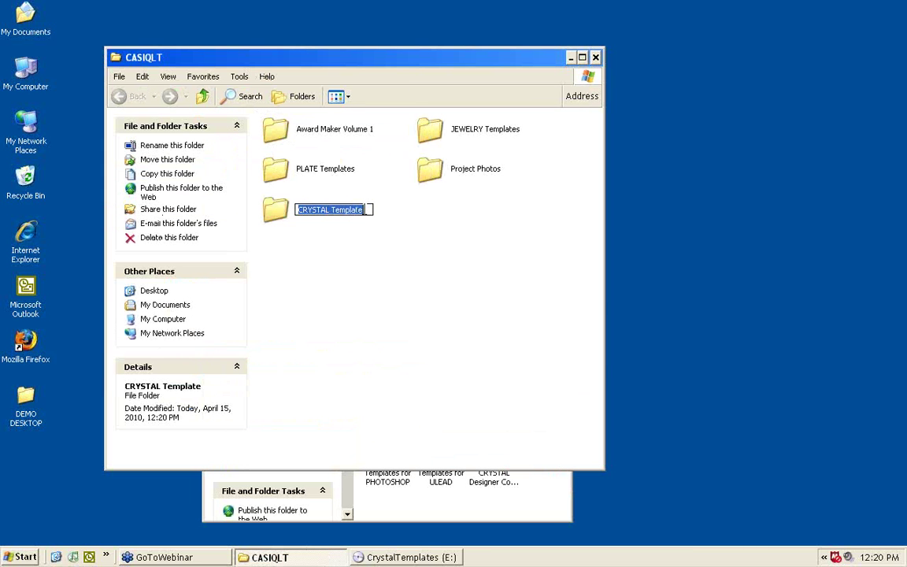
left_click(370, 211)
type("s")
left_click(370, 262)
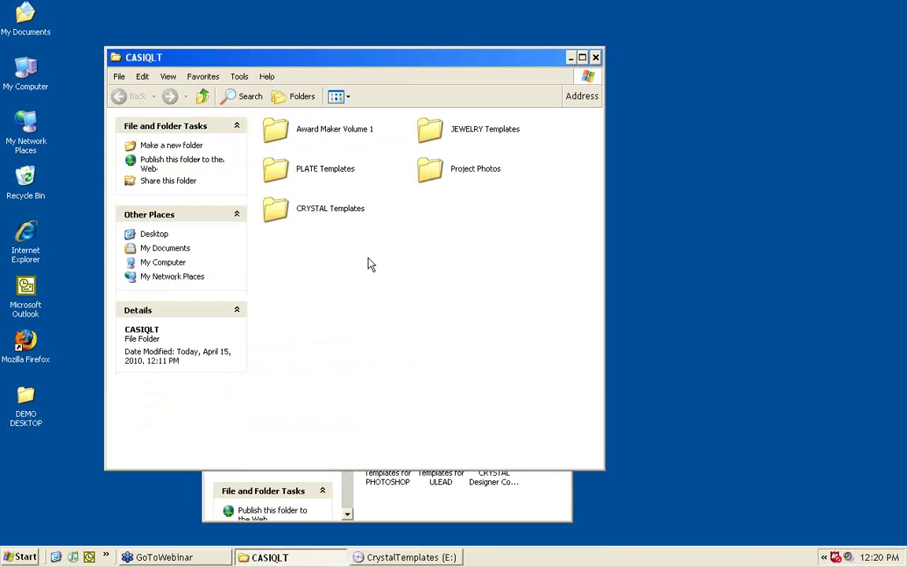
- Bring the CrystalTemplates disc window forward and open the CRYSTAL Designer ContactSheets PDF on it
left_click(496, 504)
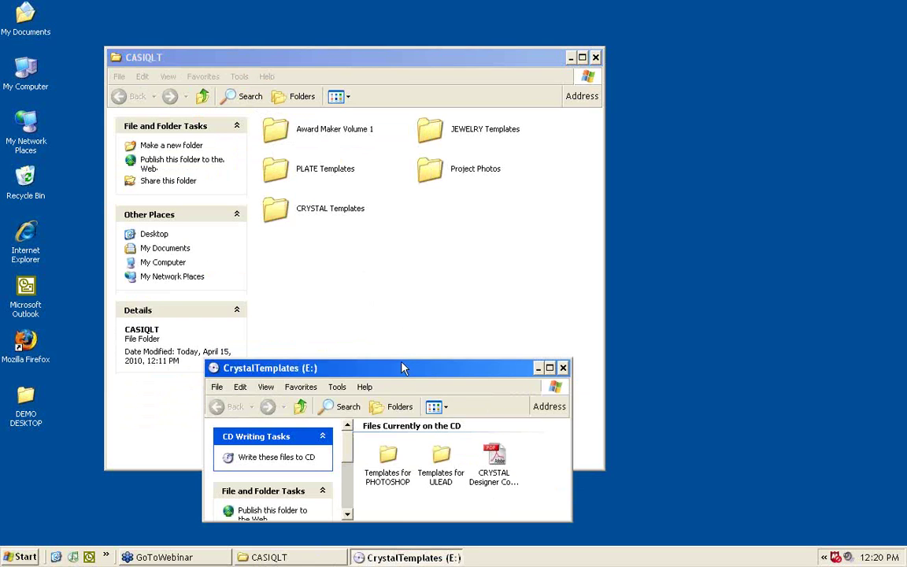
left_click_drag(405, 367, 453, 292)
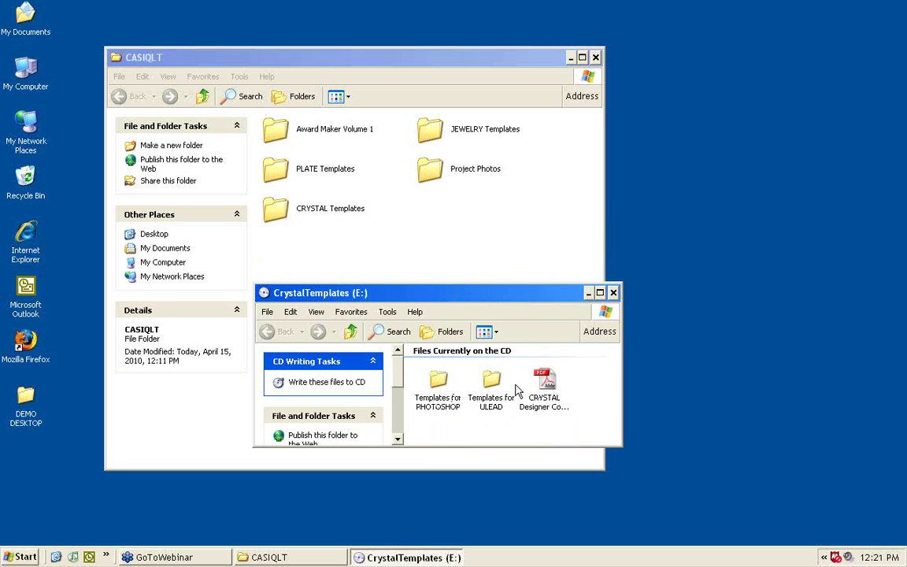
double_click(551, 385)
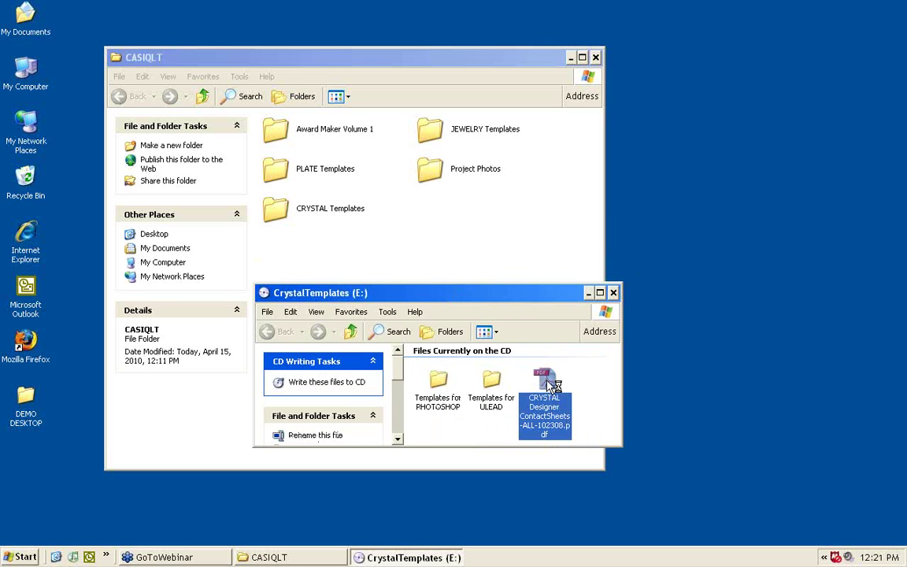
left_click(498, 425)
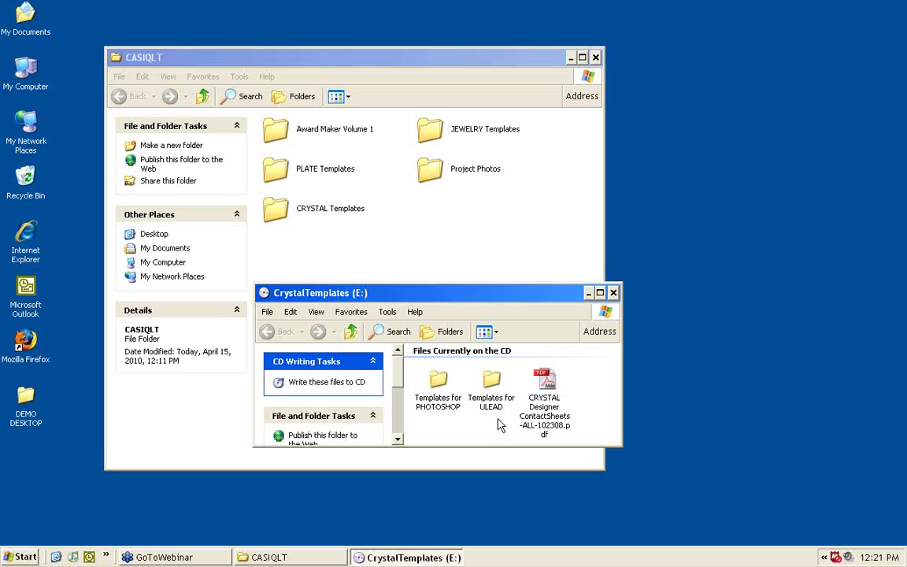
- Open the Templates for ULEAD folder on the disc and copy all of its contents
left_click(491, 383)
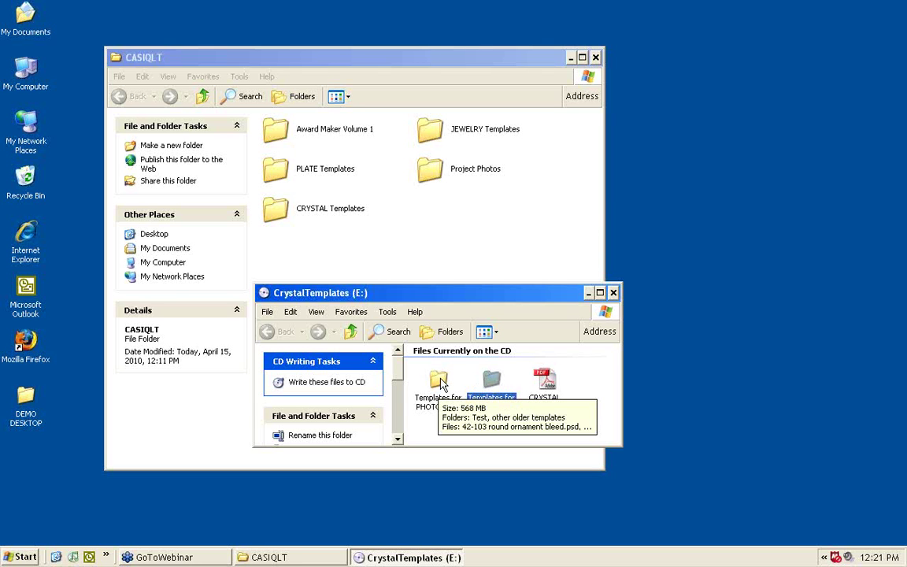
left_click(472, 378)
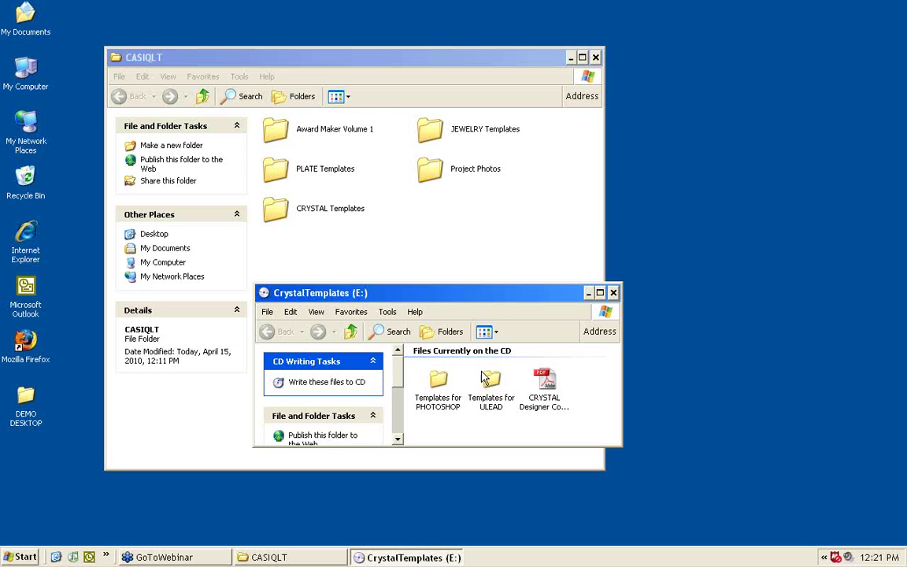
double_click(492, 381)
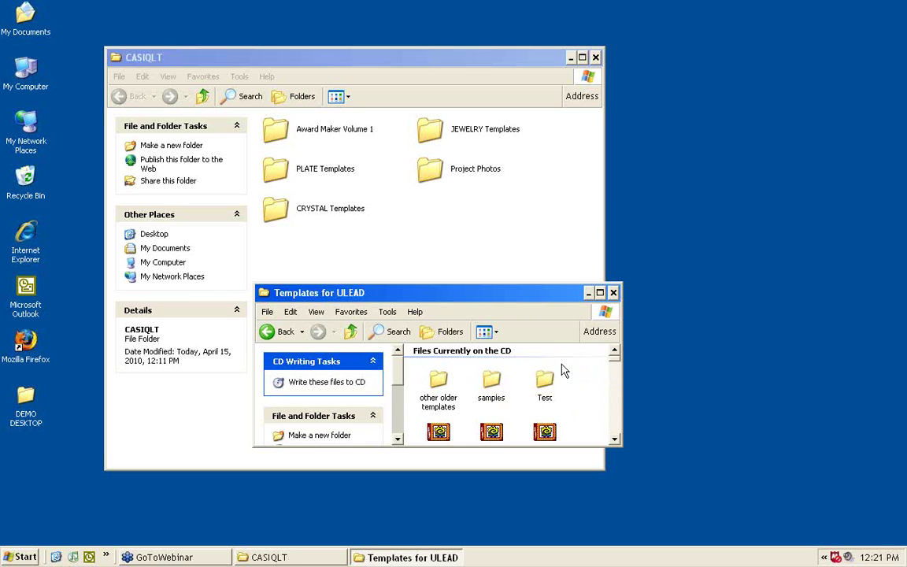
left_click(291, 313)
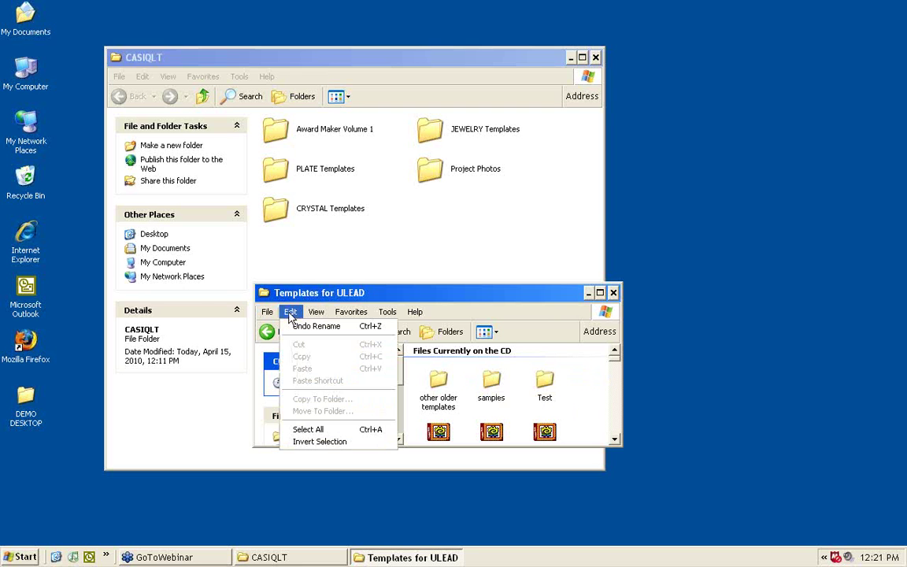
left_click(312, 431)
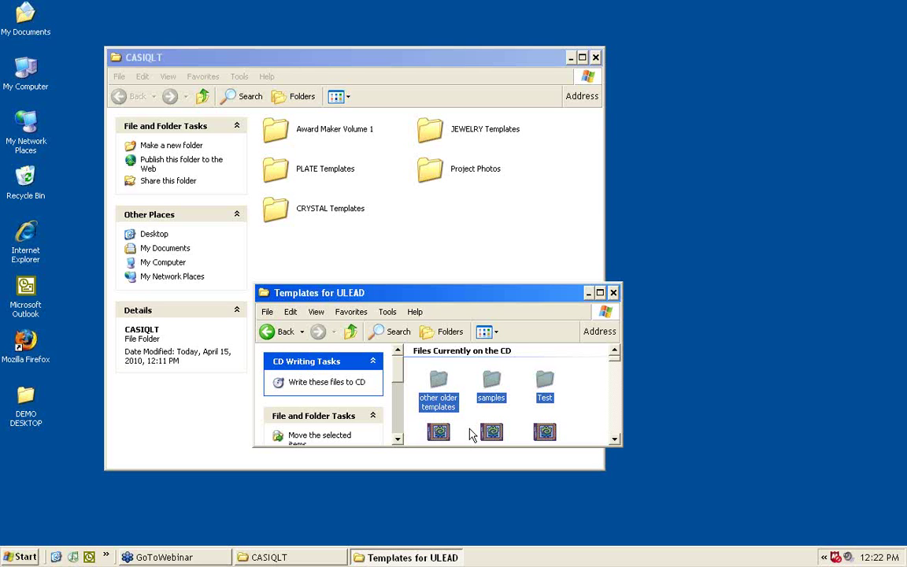
left_click(290, 312)
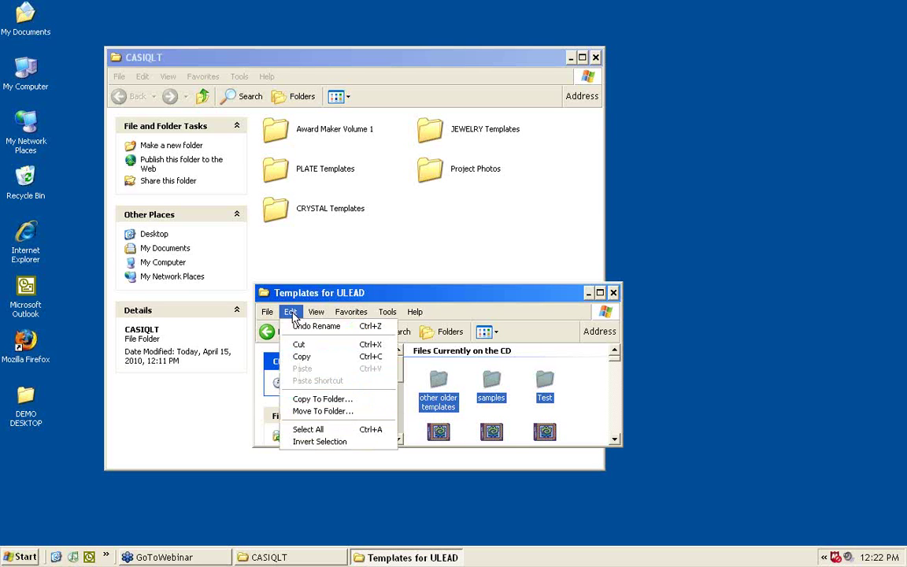
left_click(302, 357)
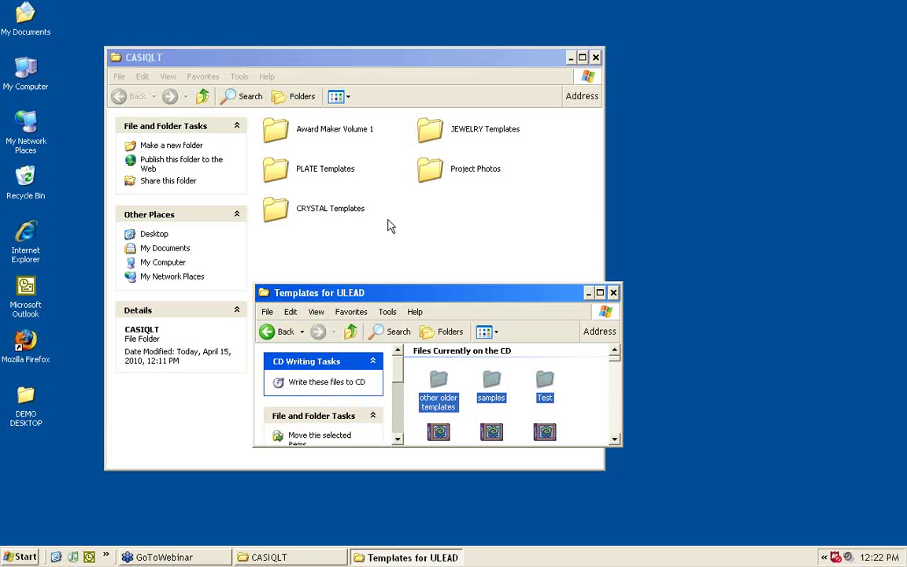
- Paste the copied ULEAD templates into the CRYSTAL Templates folder inside CASIQLT
left_click(355, 220)
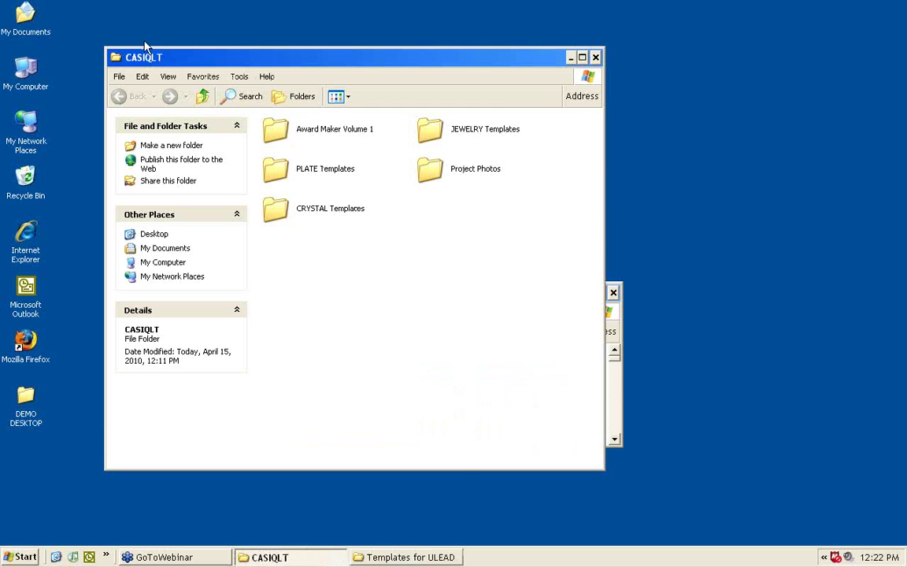
double_click(279, 209)
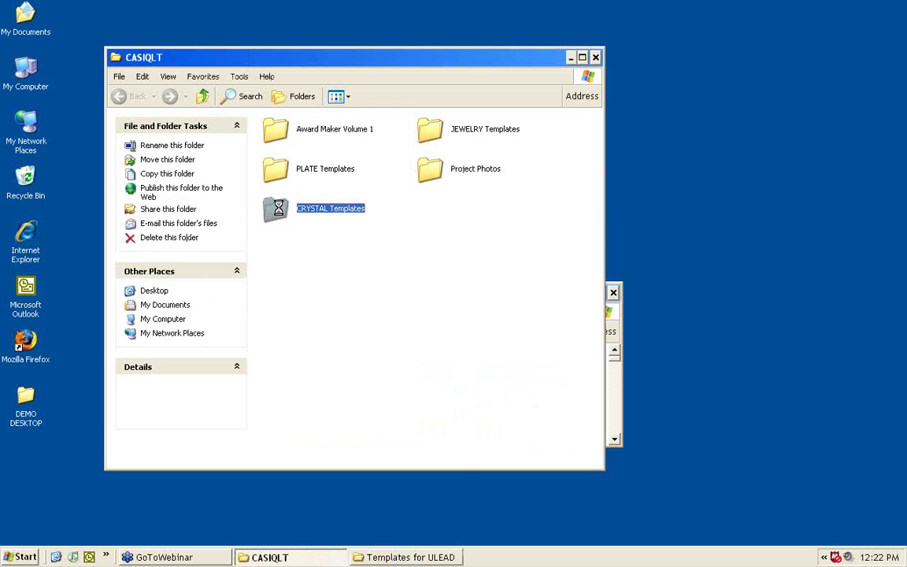
right_click(285, 186)
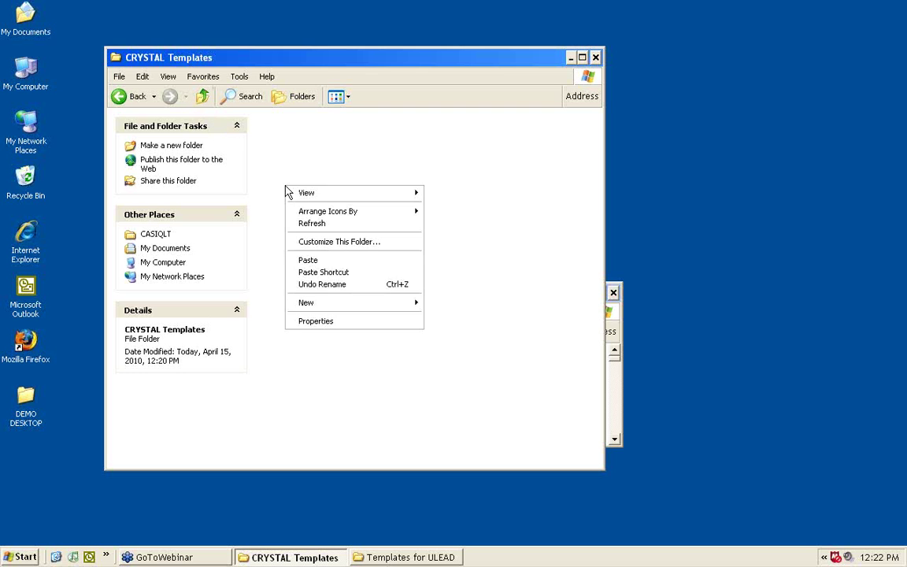
left_click(307, 265)
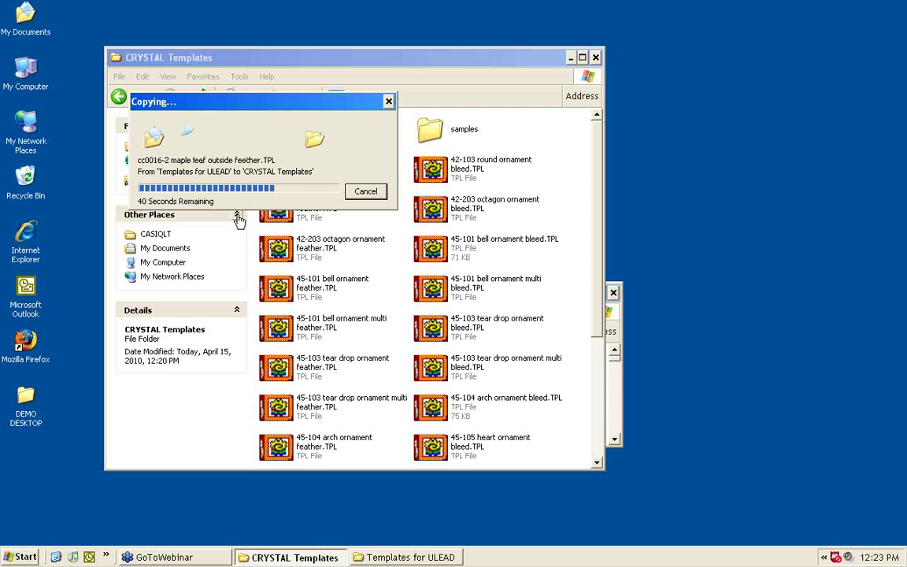
- Clear the CRYSTAL Templates and Templates for ULEAD windows off the desktop and move the copy progress dialog away from the desktop icons
left_click(596, 58)
left_click(596, 57)
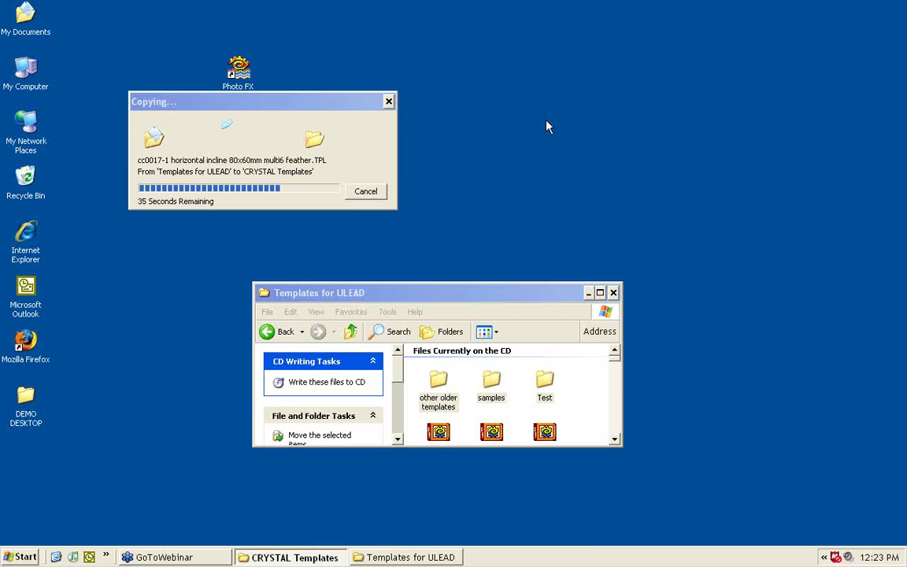
left_click(615, 296)
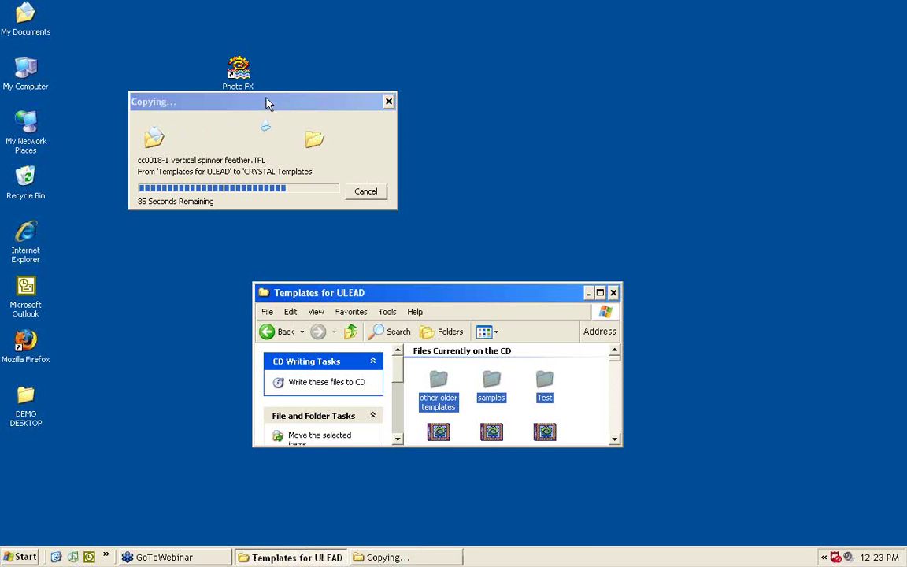
left_click_drag(277, 112, 516, 232)
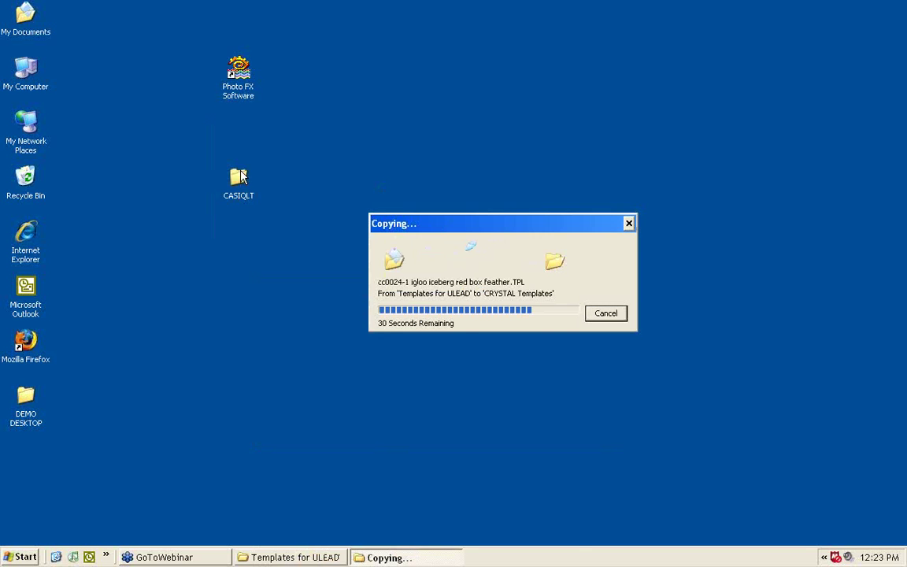
- Reopen the CASIQLT folder, look through the pictures in its Project Photos subfolder, and return to CASIQLT
left_click(240, 176)
double_click(240, 177)
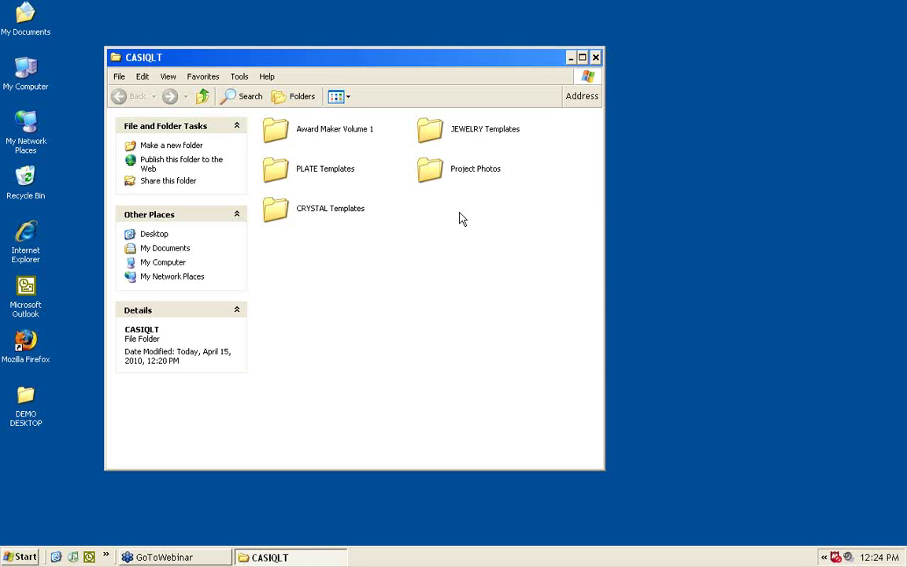
double_click(433, 174)
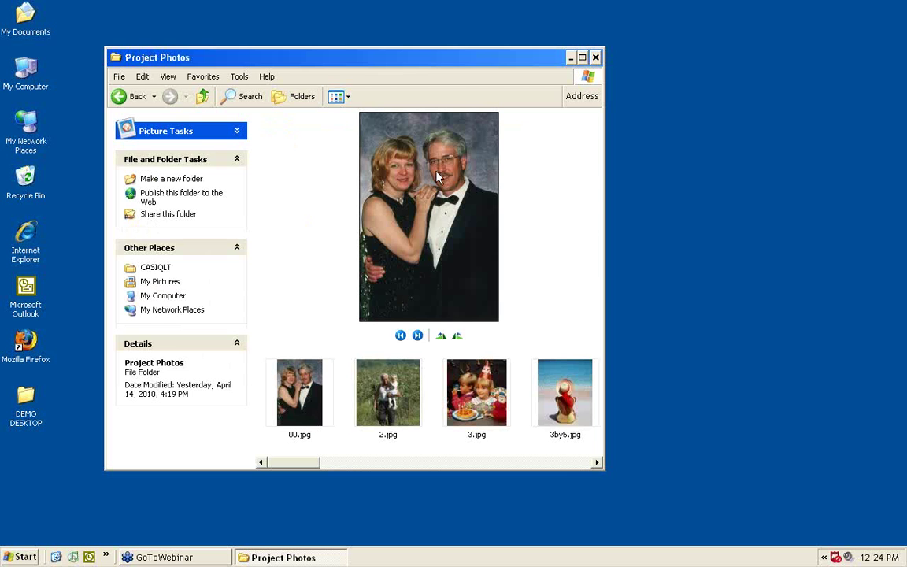
left_click(124, 99)
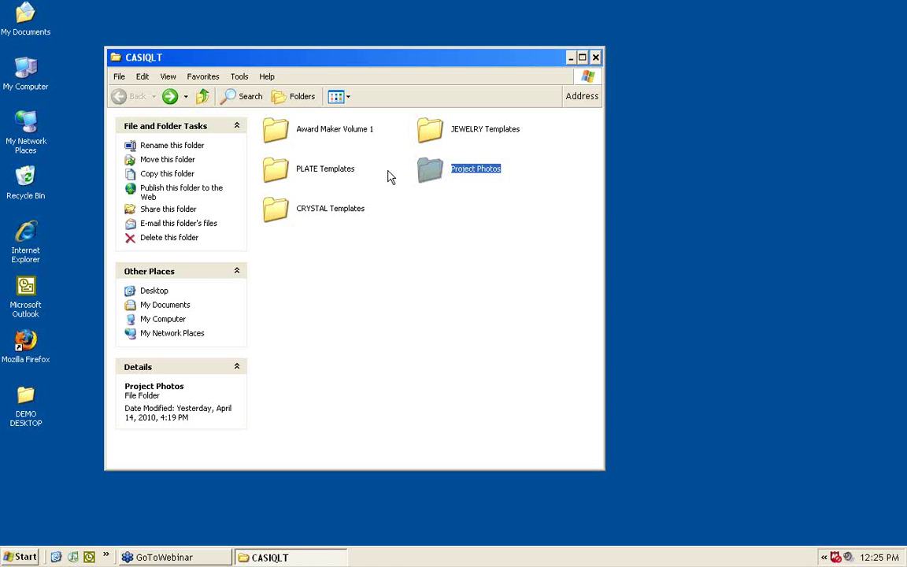
- Close the CASIQLT folder and launch Photo FX Software from the desktop
left_click(594, 58)
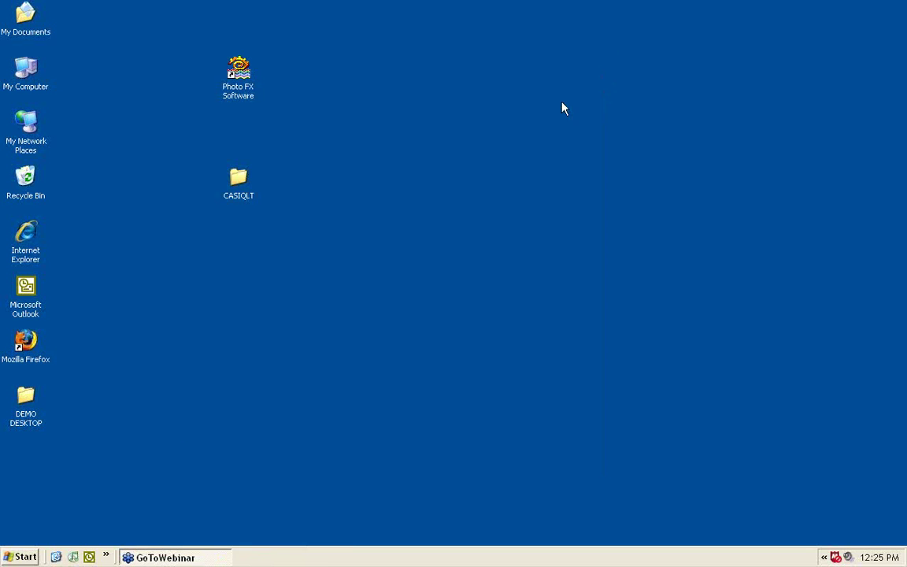
double_click(234, 72)
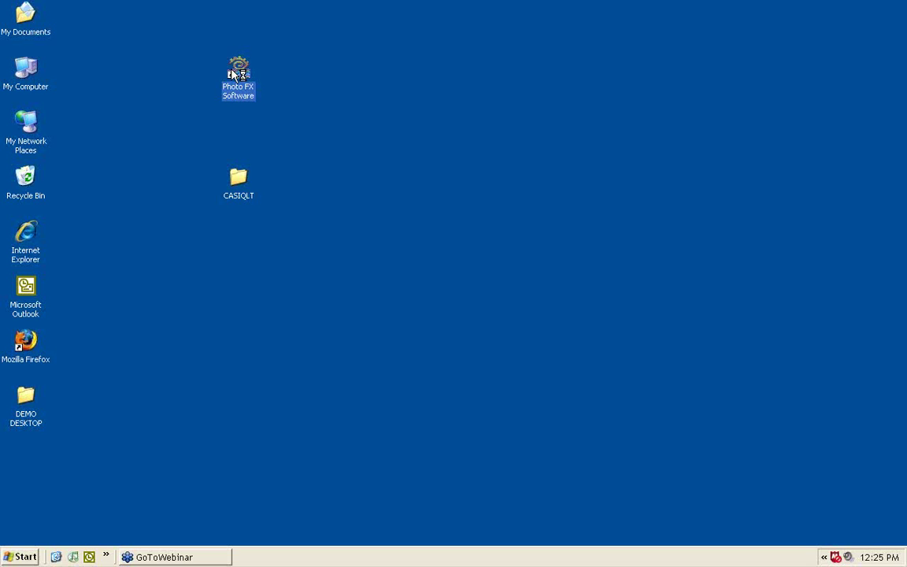